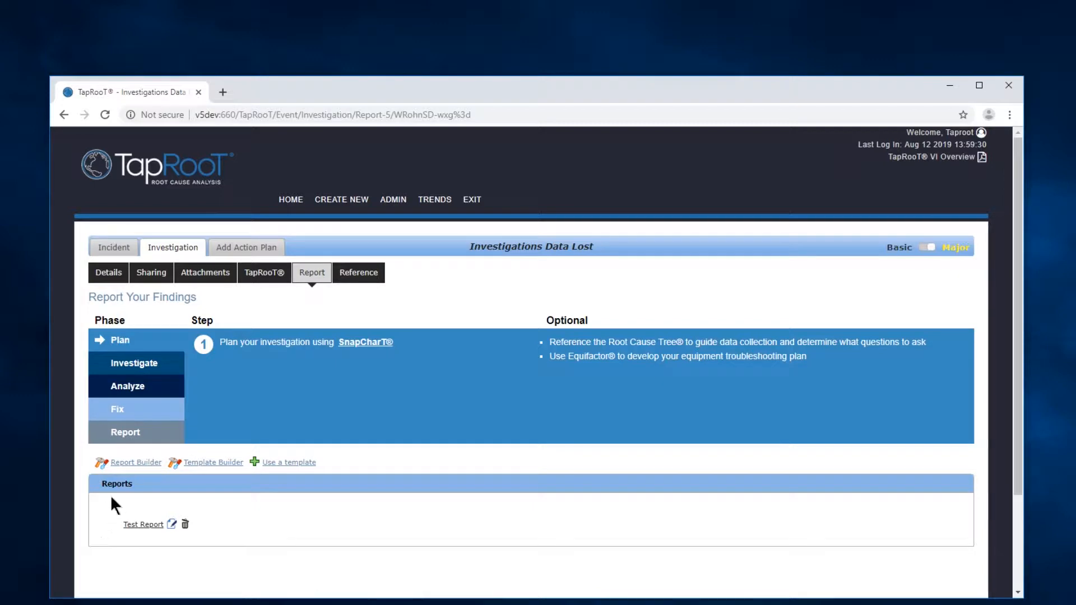
- Open the Report Builder for a new report and look over the available Company Info elements
{"action": "left_click", "coordinate": [141, 463]}
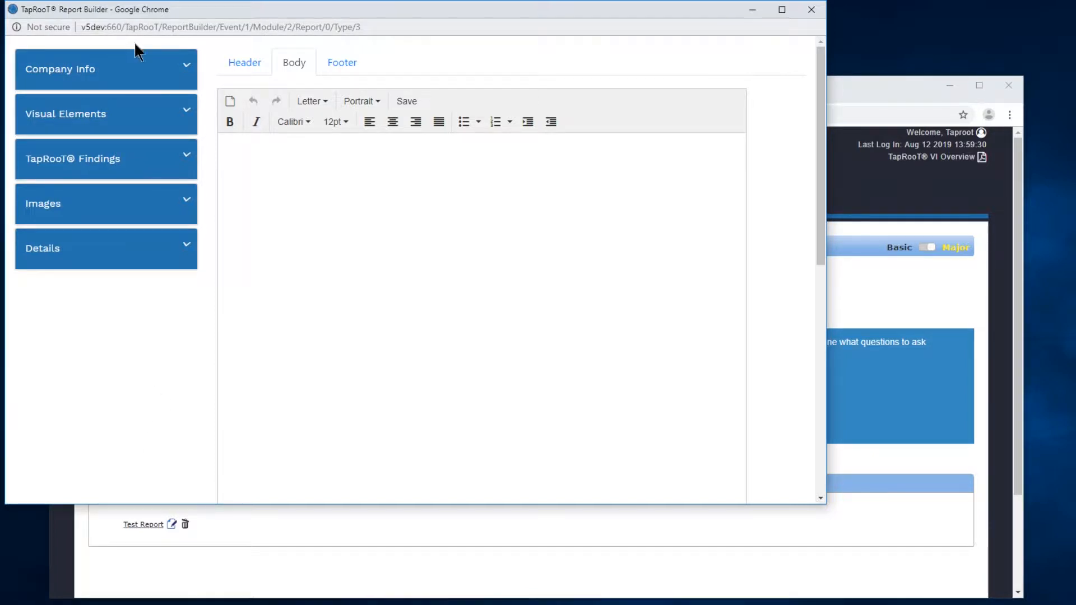
{"action": "left_click", "coordinate": [188, 70]}
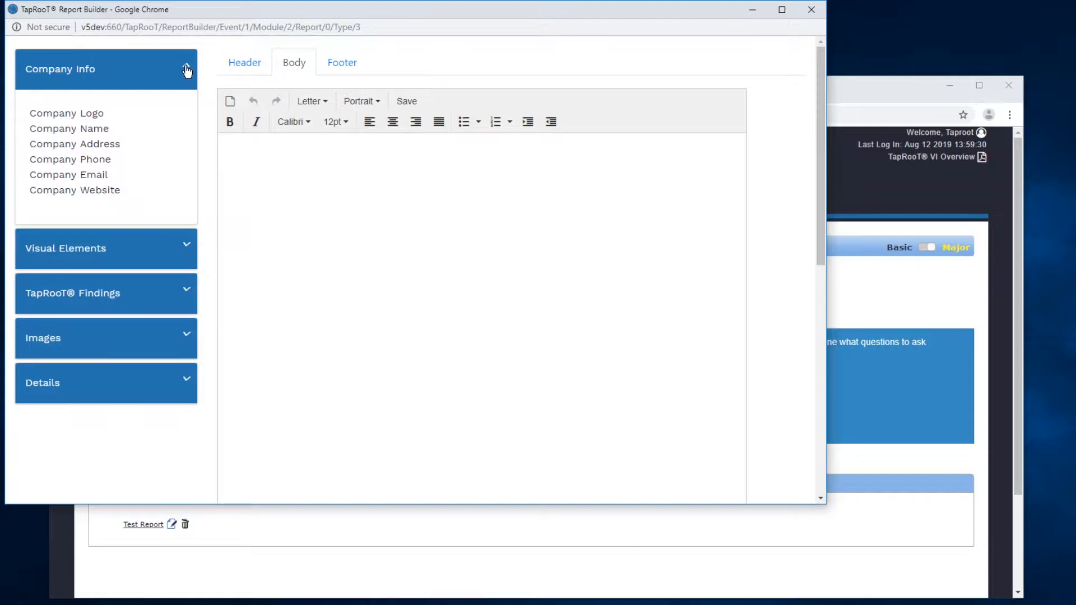
{"action": "left_click", "coordinate": [187, 70]}
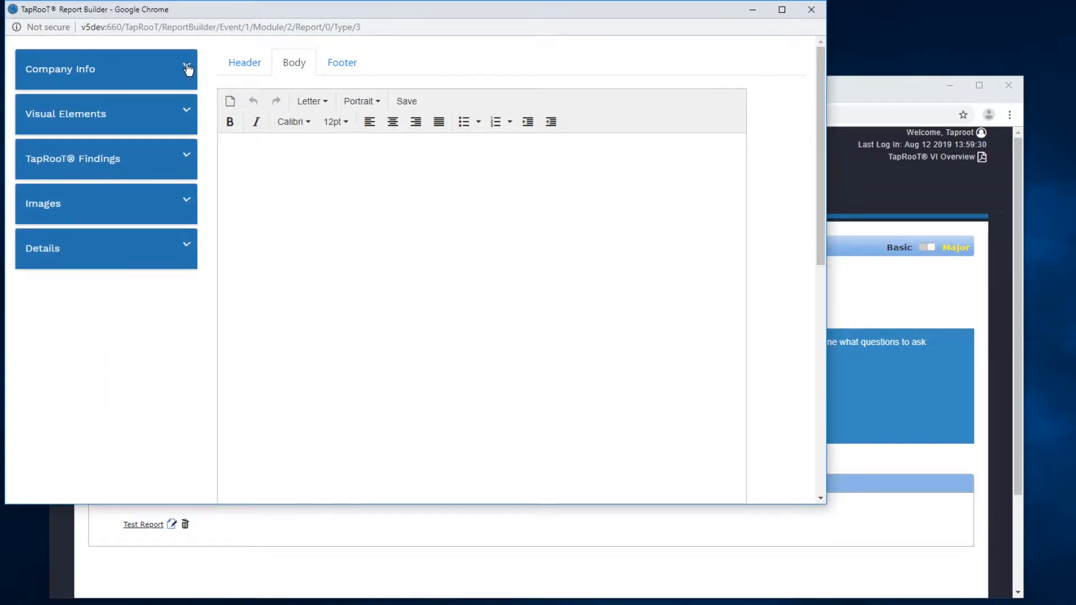
- Examine the report's header and footer areas and the elements offered under Header and Footer Options
{"action": "left_click", "coordinate": [240, 66]}
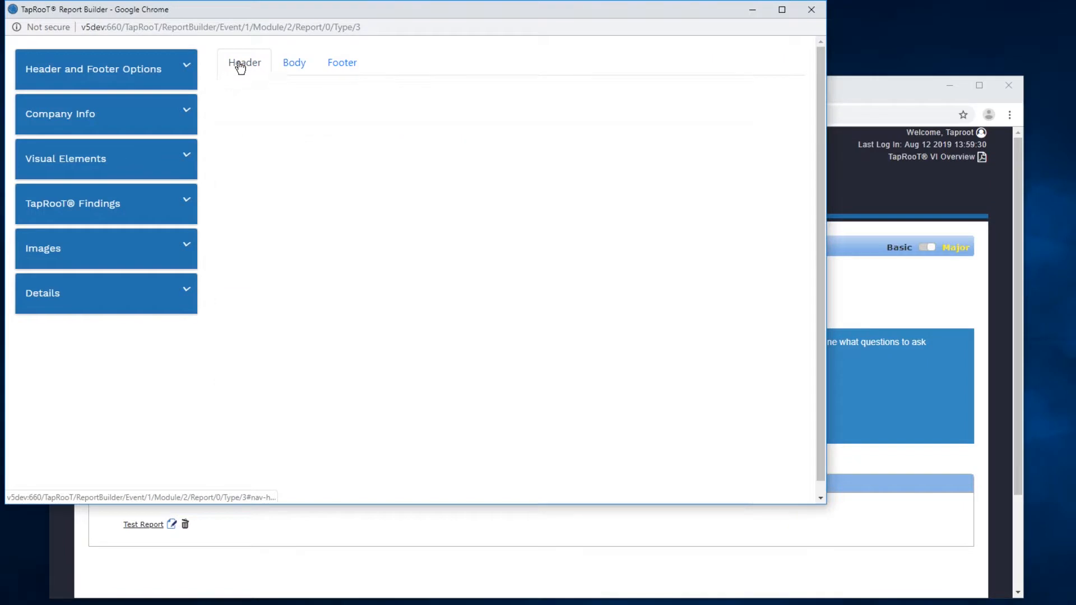
{"action": "left_click", "coordinate": [353, 66]}
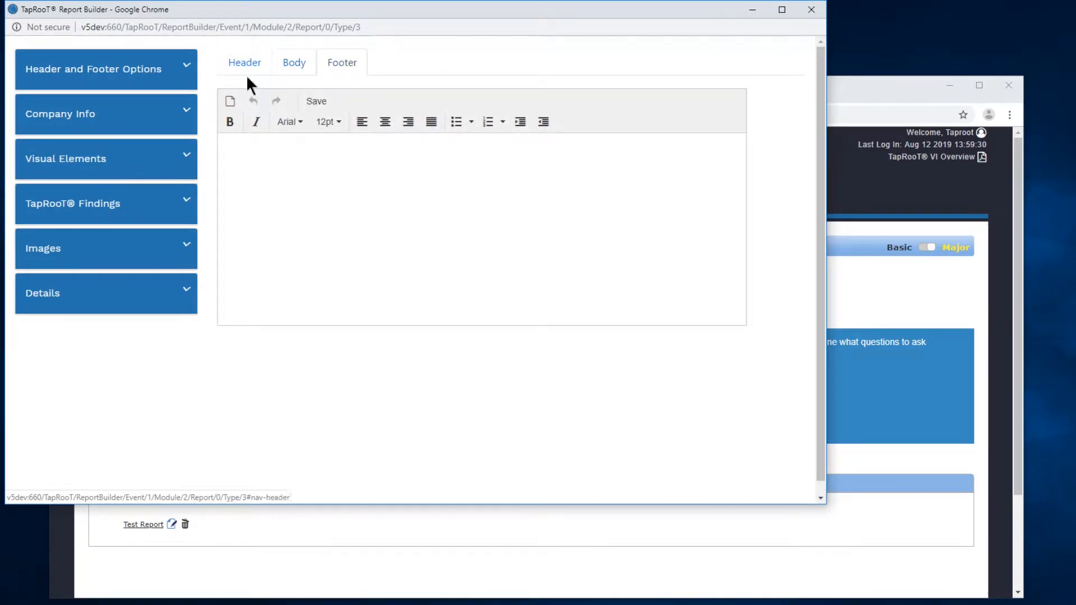
{"action": "left_click", "coordinate": [189, 68]}
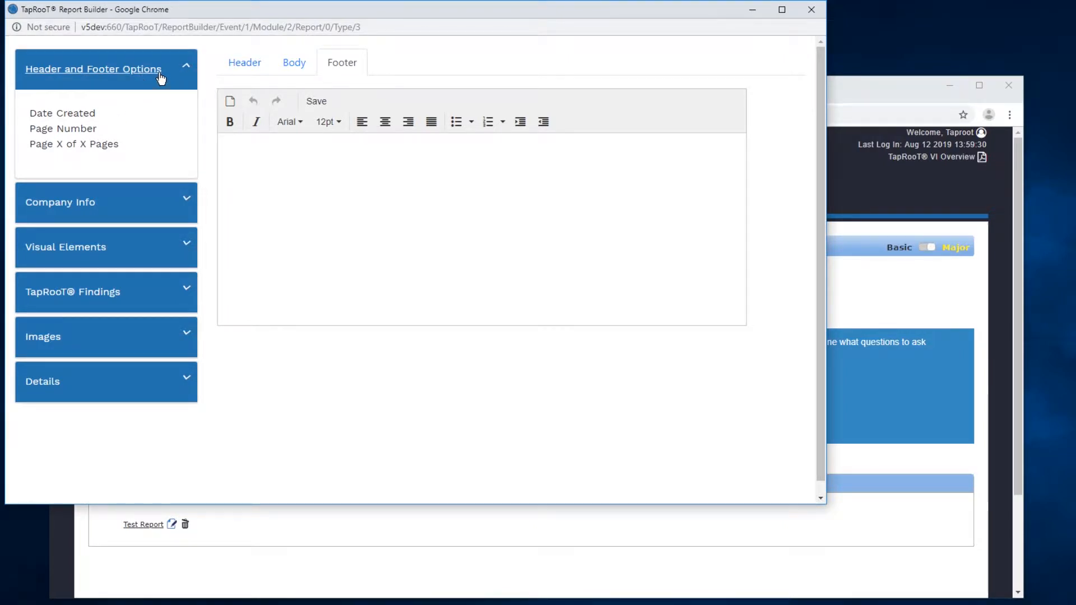
- Return to the report body and add a Signature element from the Visual Elements
{"action": "left_click", "coordinate": [295, 66]}
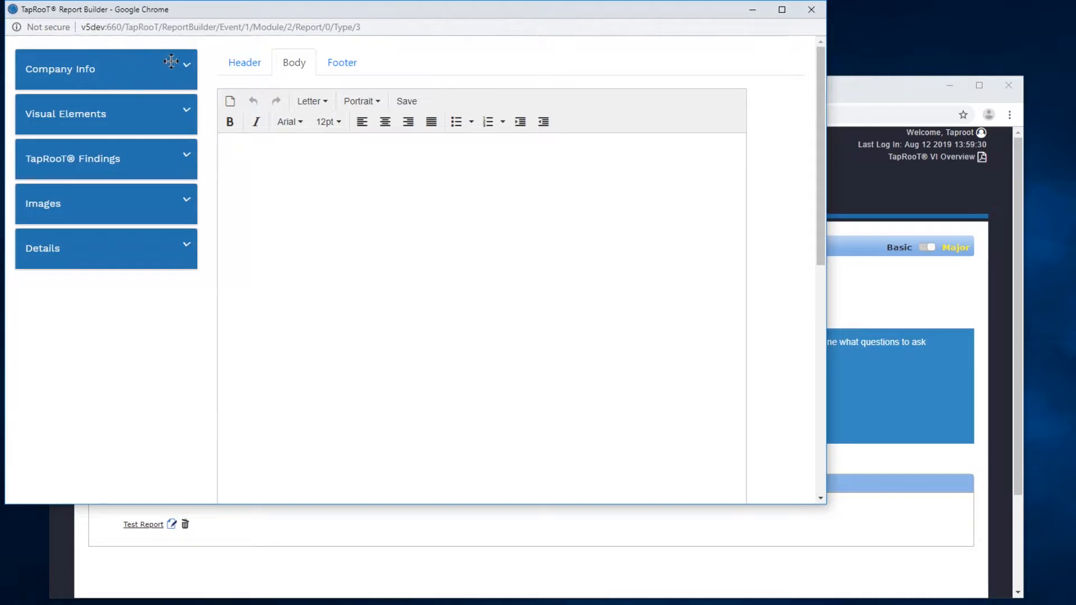
{"action": "left_click", "coordinate": [185, 66]}
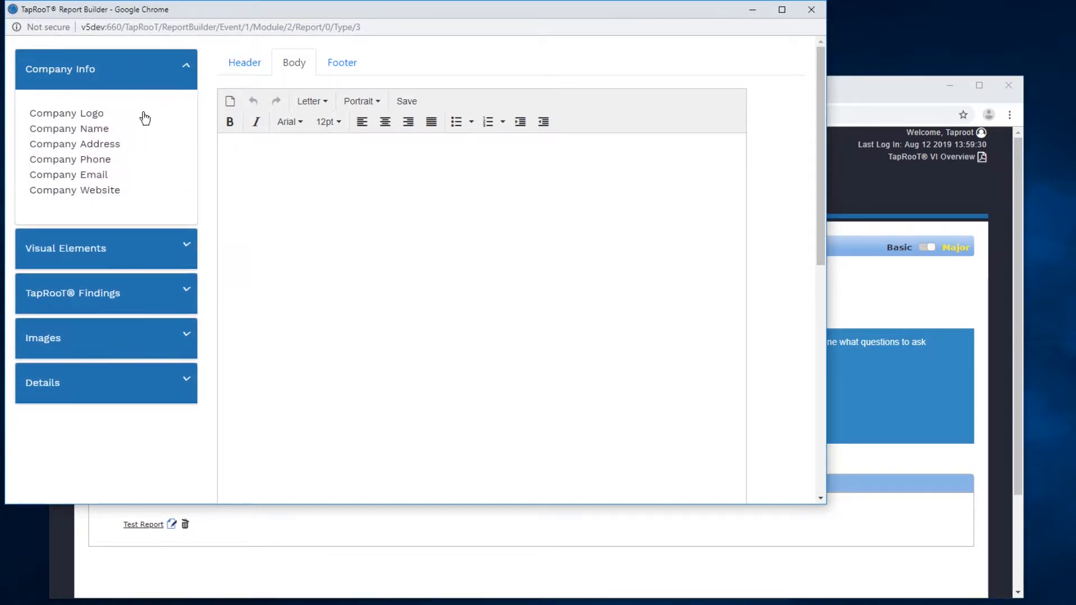
{"action": "left_click", "coordinate": [187, 70]}
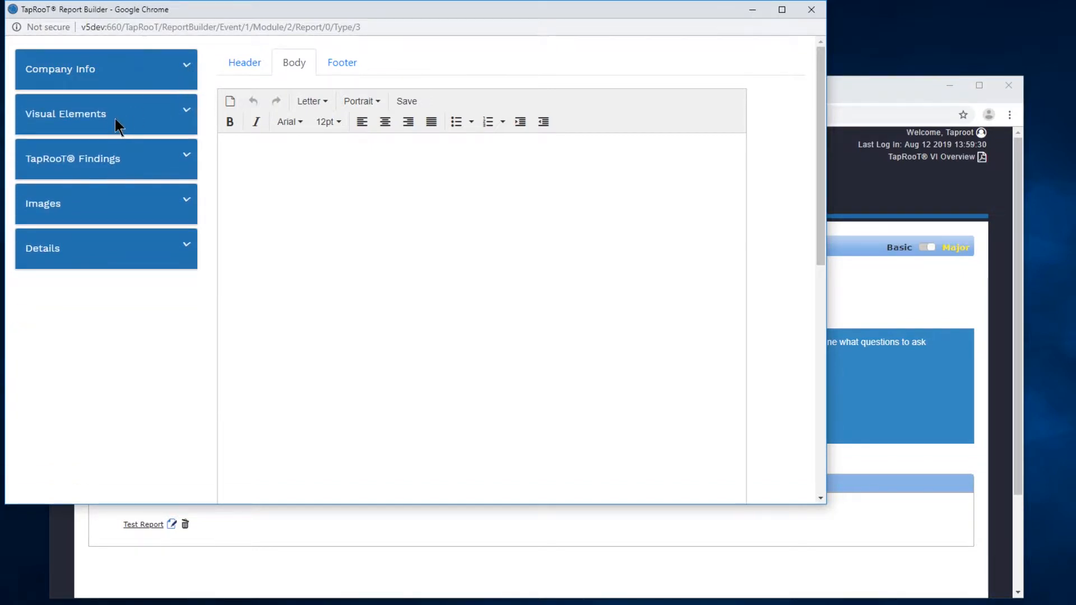
{"action": "left_click", "coordinate": [186, 114]}
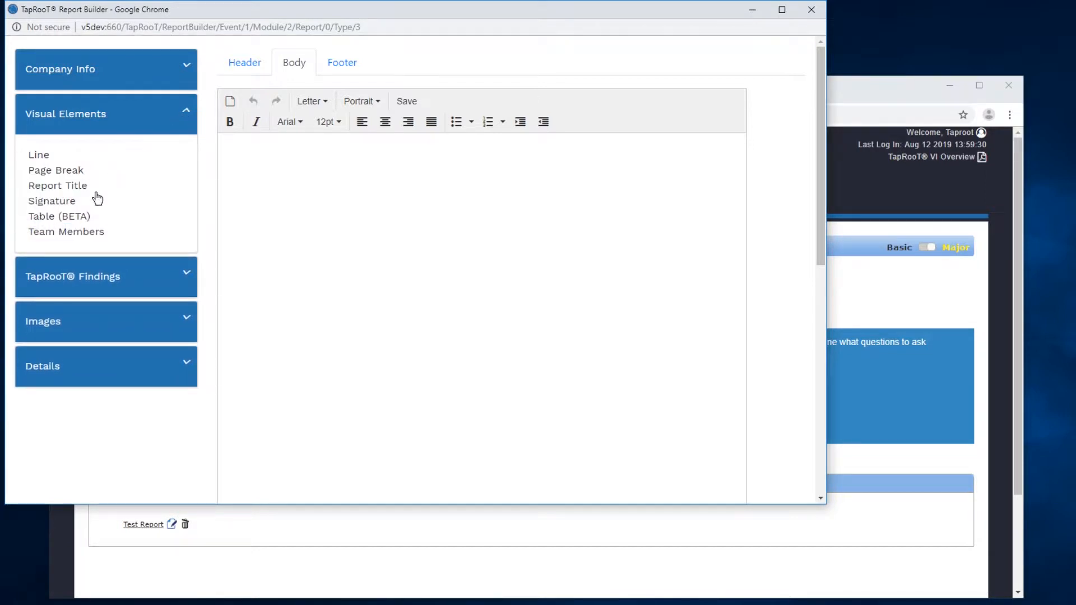
{"action": "left_click_drag", "start_coordinate": [67, 207], "coordinate": [289, 231]}
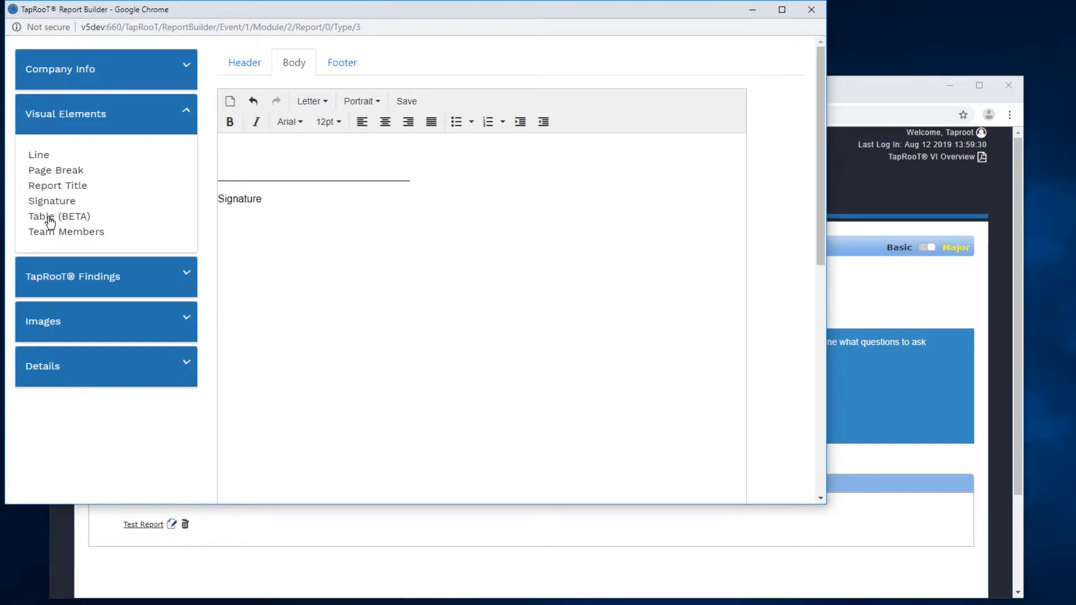
- Insert a table with 2 columns and 2 rows below the signature in the report body
{"action": "left_click_drag", "start_coordinate": [50, 223], "coordinate": [294, 245]}
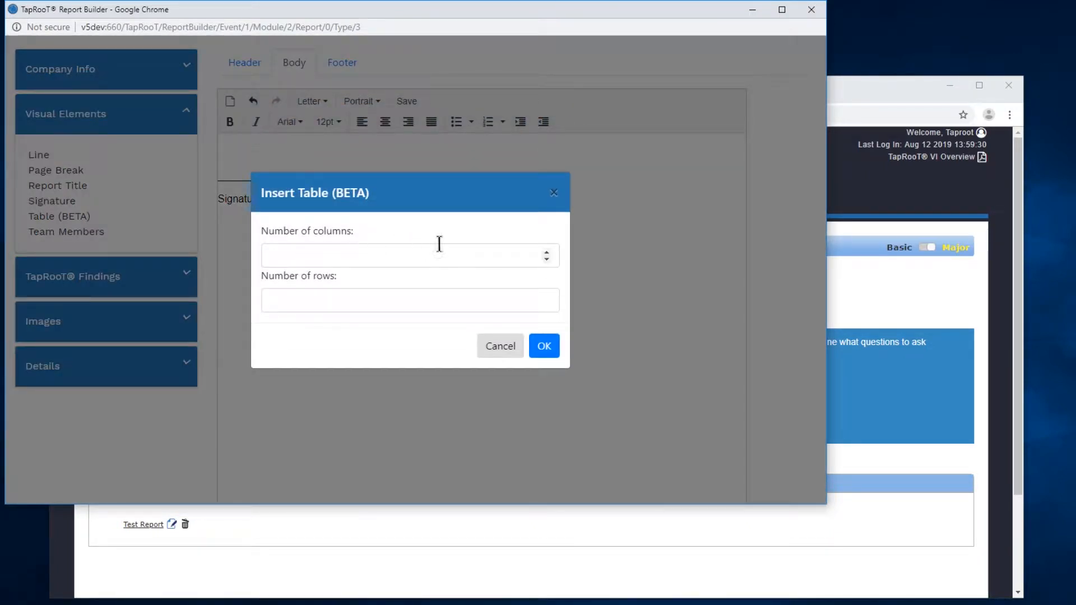
{"action": "left_click", "coordinate": [546, 252]}
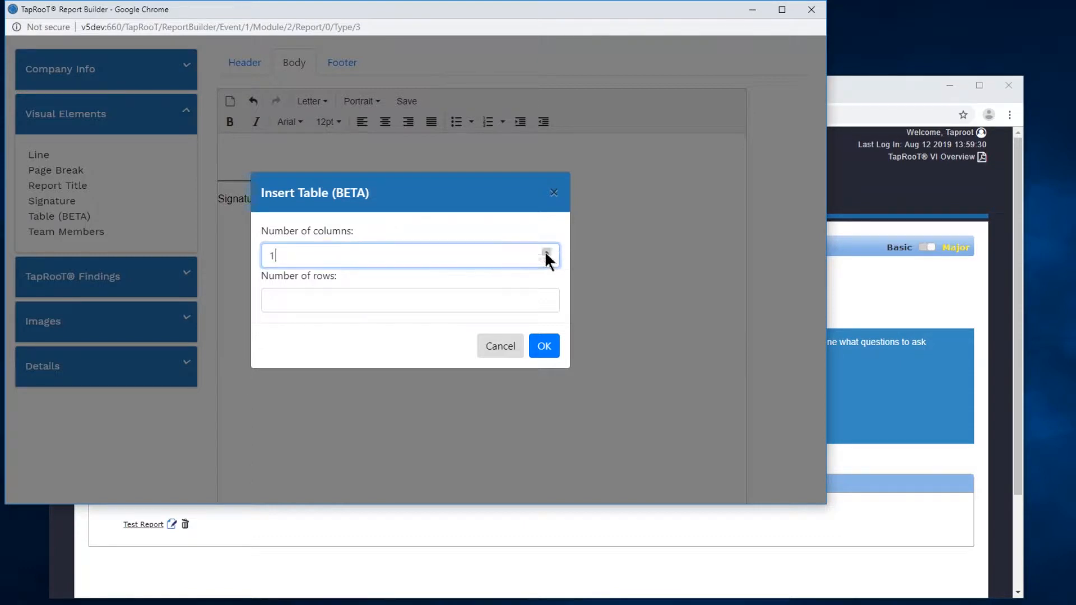
{"action": "left_click", "coordinate": [391, 303]}
{"action": "type", "text": "2"}
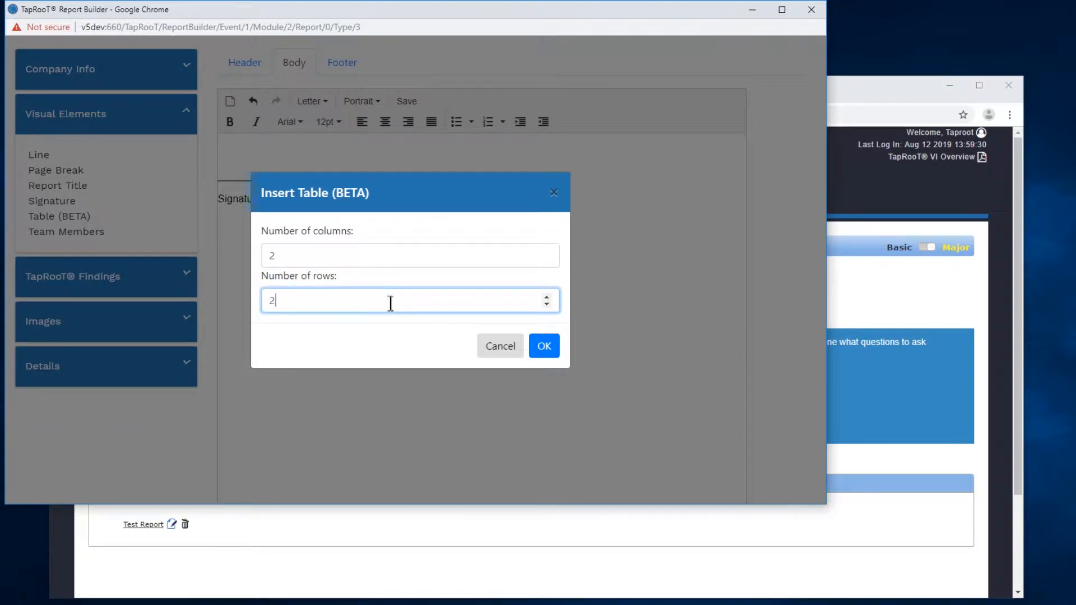
{"action": "left_click", "coordinate": [545, 346]}
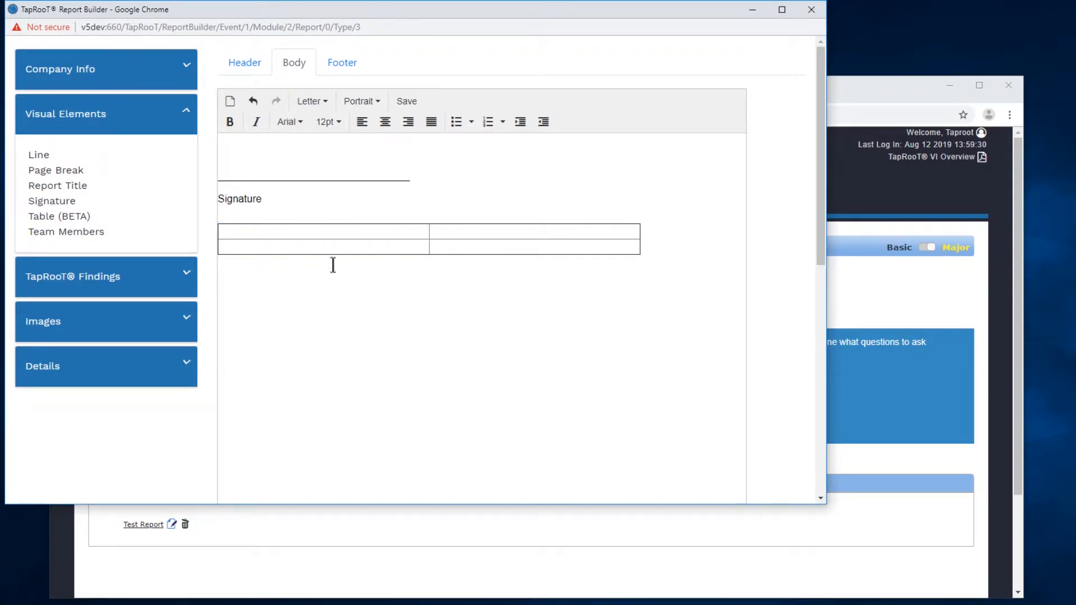
- Enter "Freestyle Text" in the first cell of the table and collapse the Visual Elements group
{"action": "left_click", "coordinate": [237, 232]}
{"action": "left_click", "coordinate": [248, 232]}
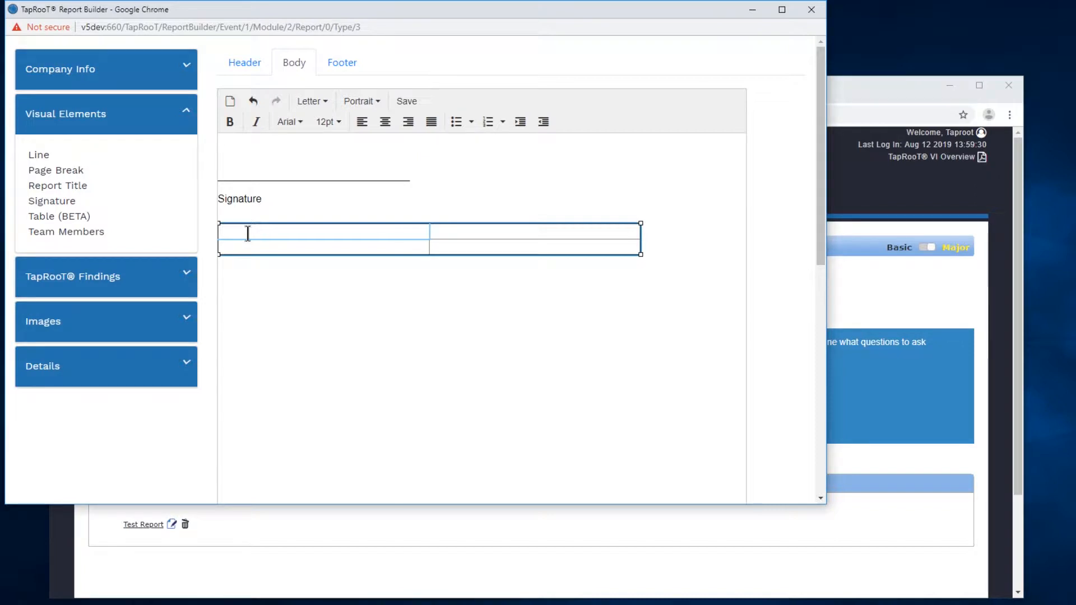
{"action": "type", "text": "Freestyle Text"}
{"action": "left_click", "coordinate": [267, 281]}
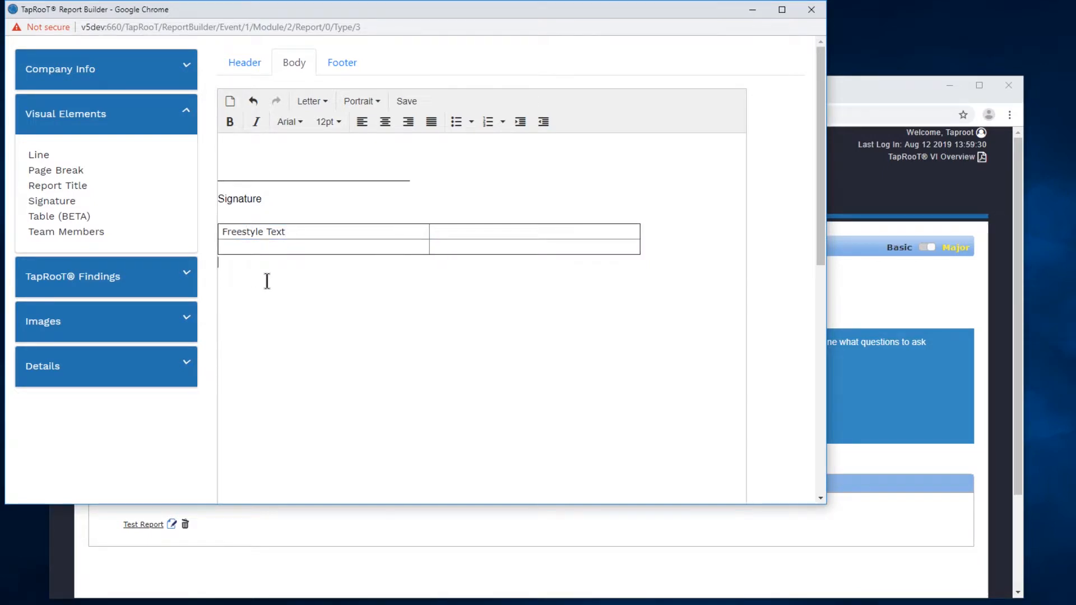
{"action": "left_click", "coordinate": [276, 231]}
{"action": "left_click", "coordinate": [84, 126]}
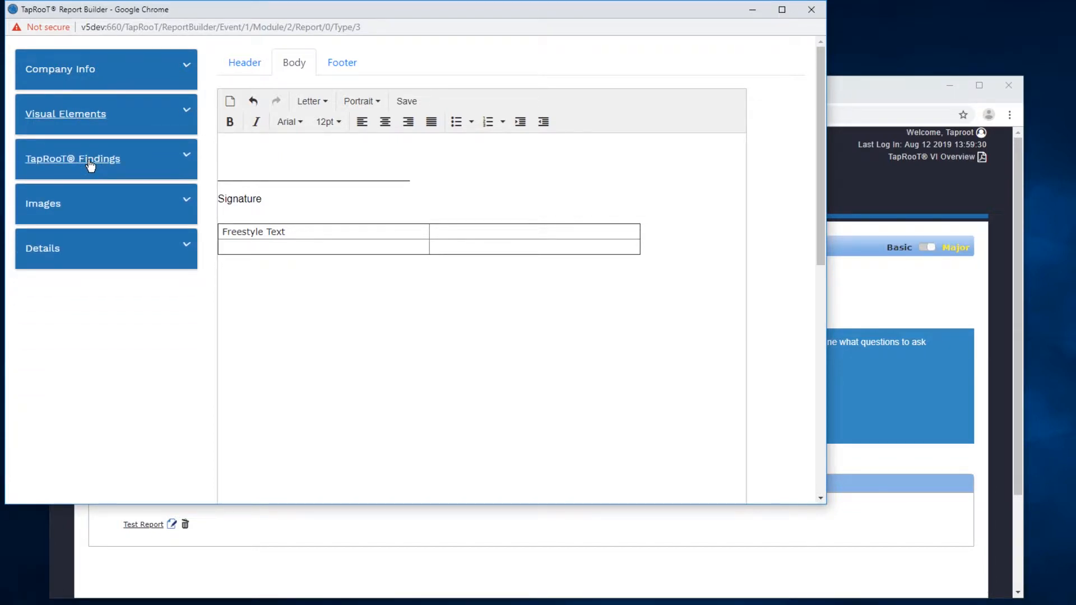
- Review the elements available under TapRooT® Findings, Details and Images
{"action": "left_click", "coordinate": [188, 160]}
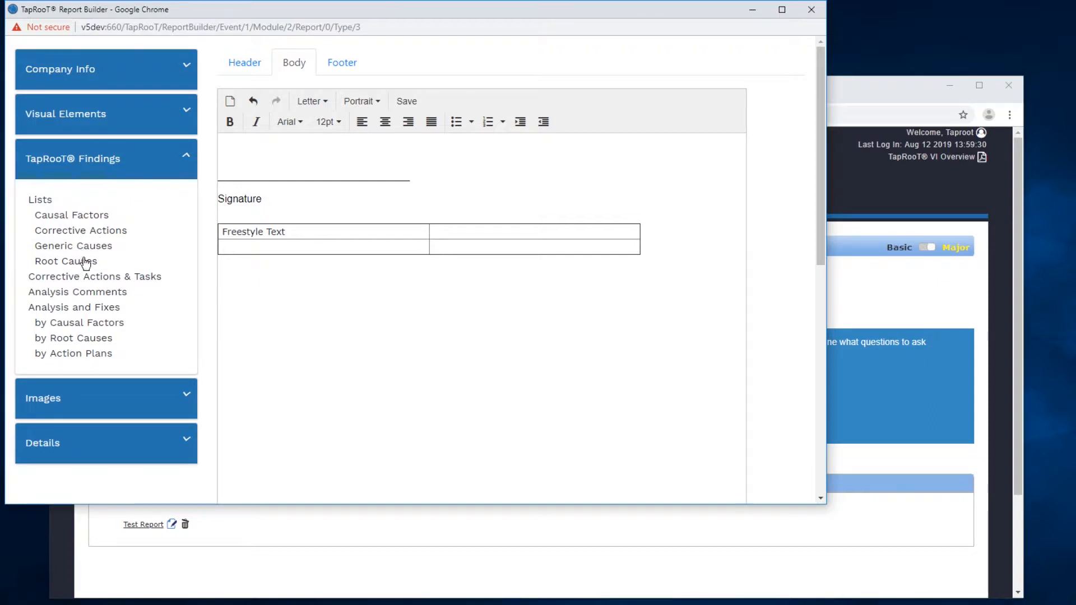
{"action": "left_click", "coordinate": [188, 160]}
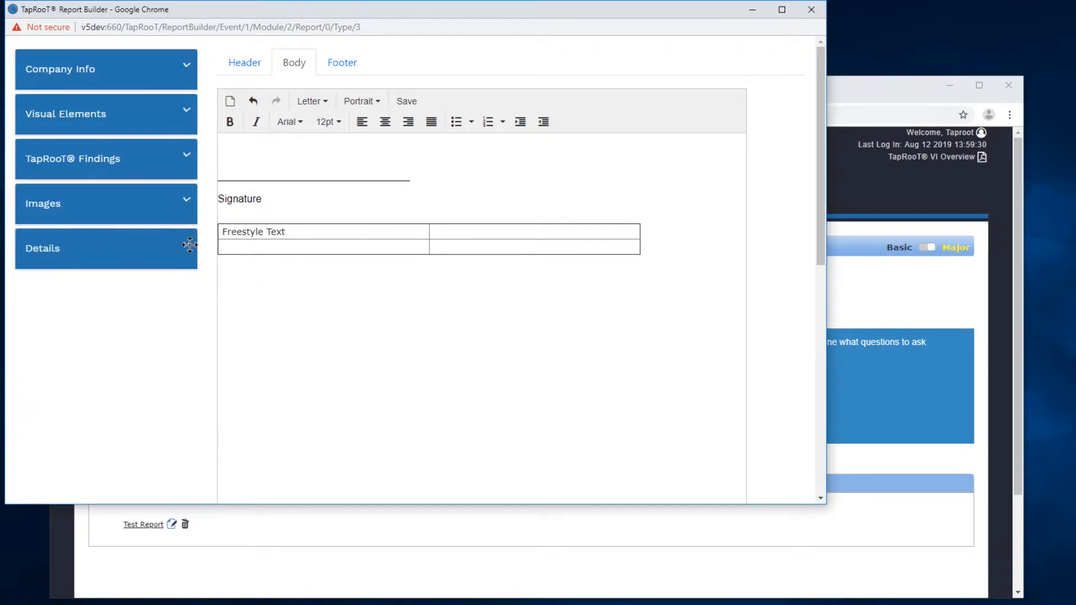
{"action": "left_click", "coordinate": [189, 245]}
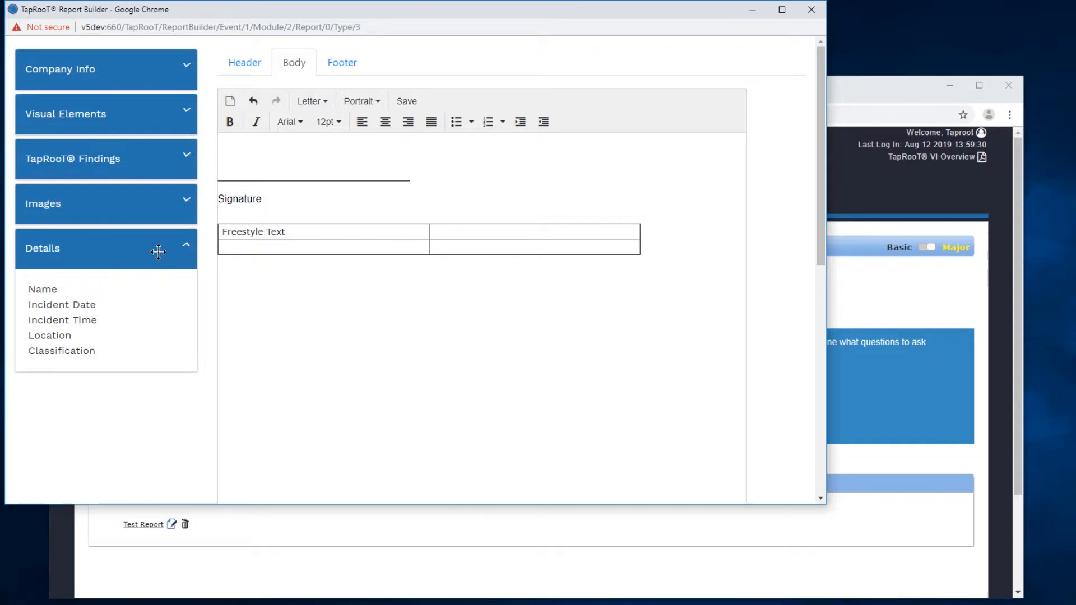
{"action": "left_click", "coordinate": [188, 253]}
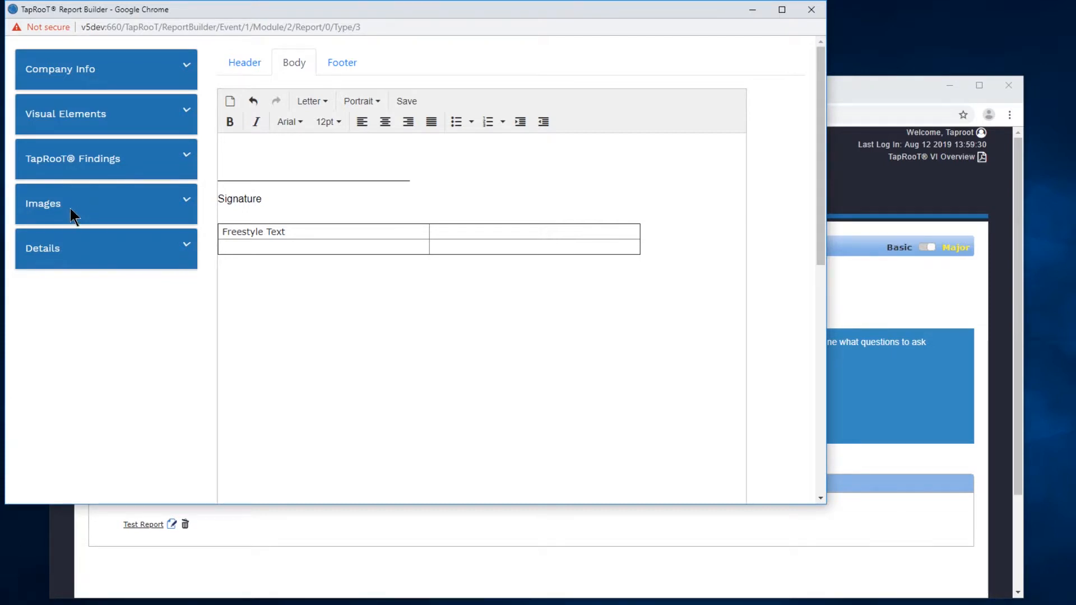
{"action": "left_click", "coordinate": [189, 205]}
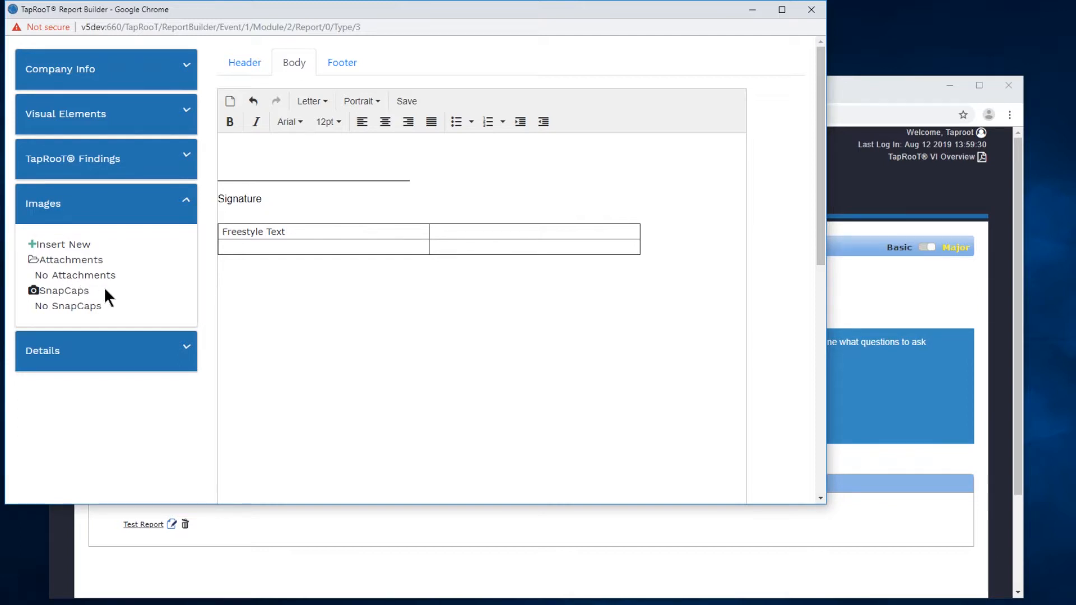
{"action": "left_click", "coordinate": [185, 211]}
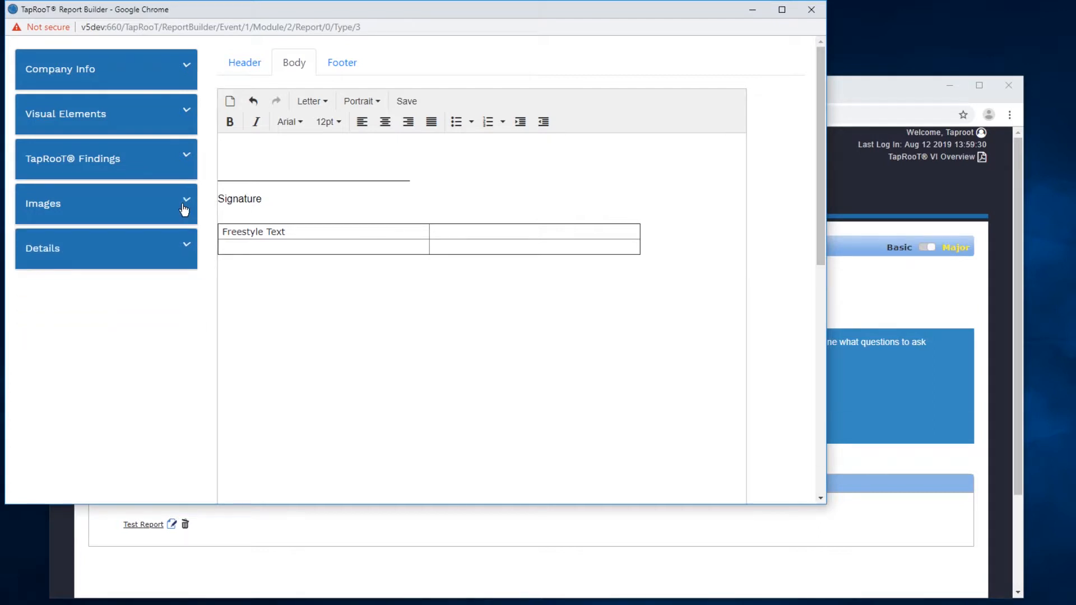
- Choose the Letter page size and try the Landscape orientation before switching back to Portrait
{"action": "left_click", "coordinate": [329, 103]}
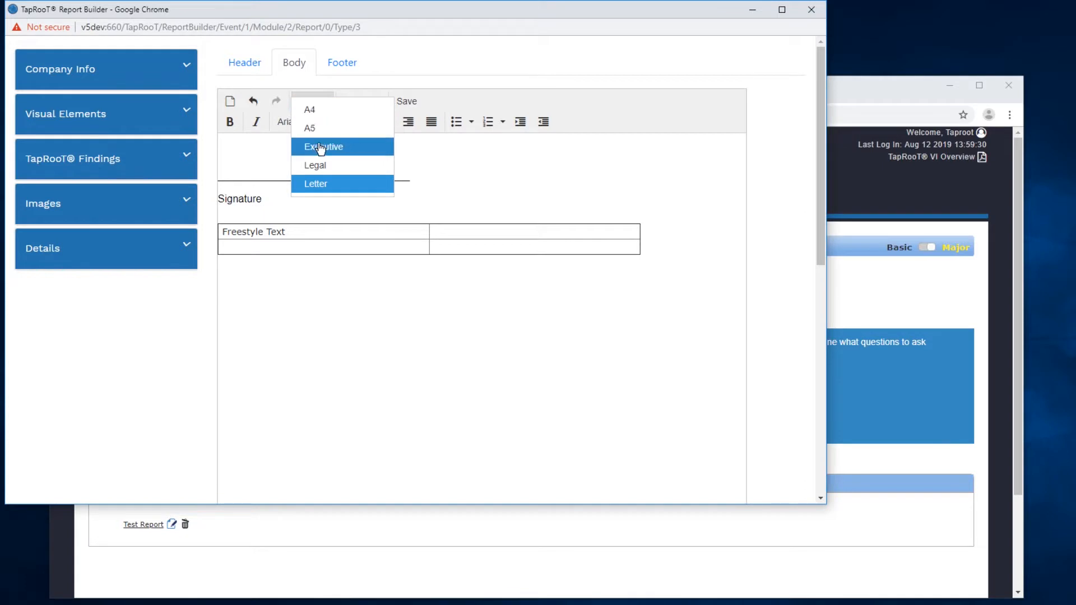
{"action": "left_click", "coordinate": [317, 184]}
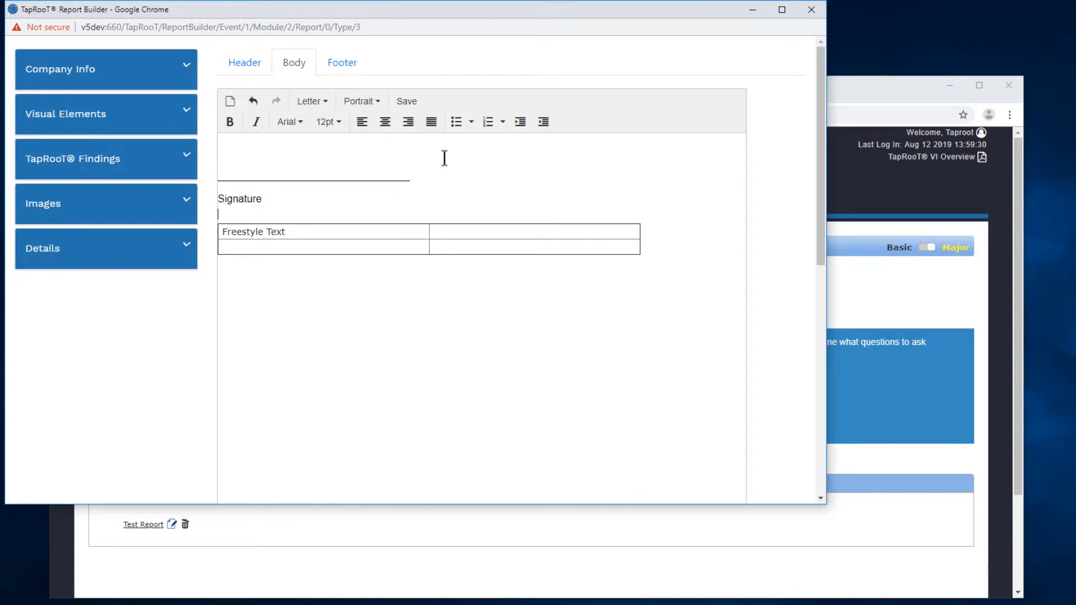
{"action": "left_click", "coordinate": [379, 106]}
{"action": "left_click", "coordinate": [378, 128]}
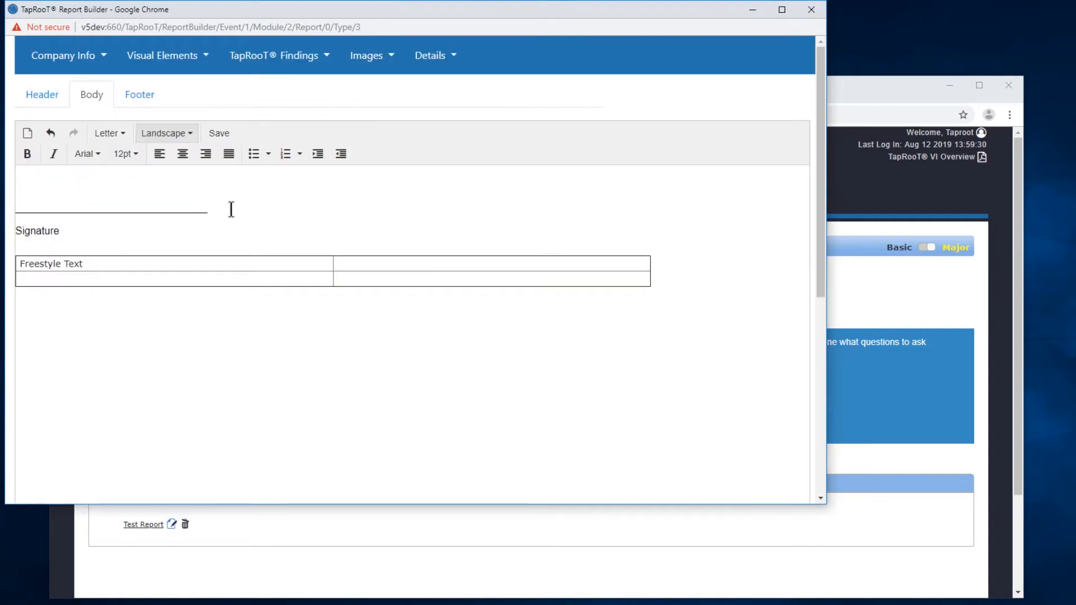
{"action": "left_click", "coordinate": [192, 138]}
{"action": "left_click", "coordinate": [179, 112]}
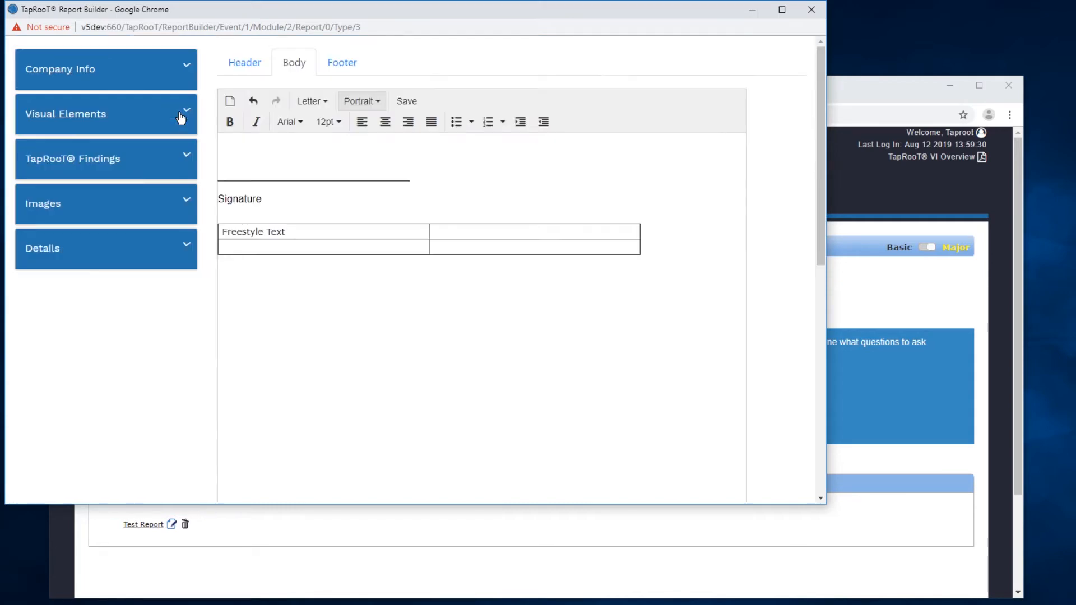
- Save the report under the name "Test Report" and preview it as a PDF
{"action": "left_click", "coordinate": [407, 103]}
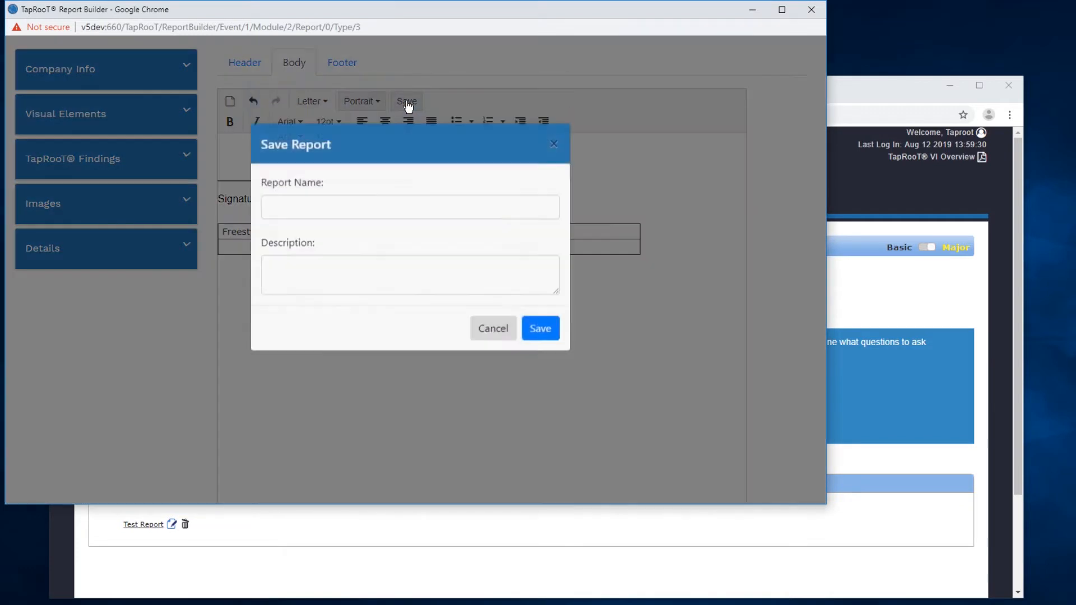
{"action": "left_click", "coordinate": [312, 238]}
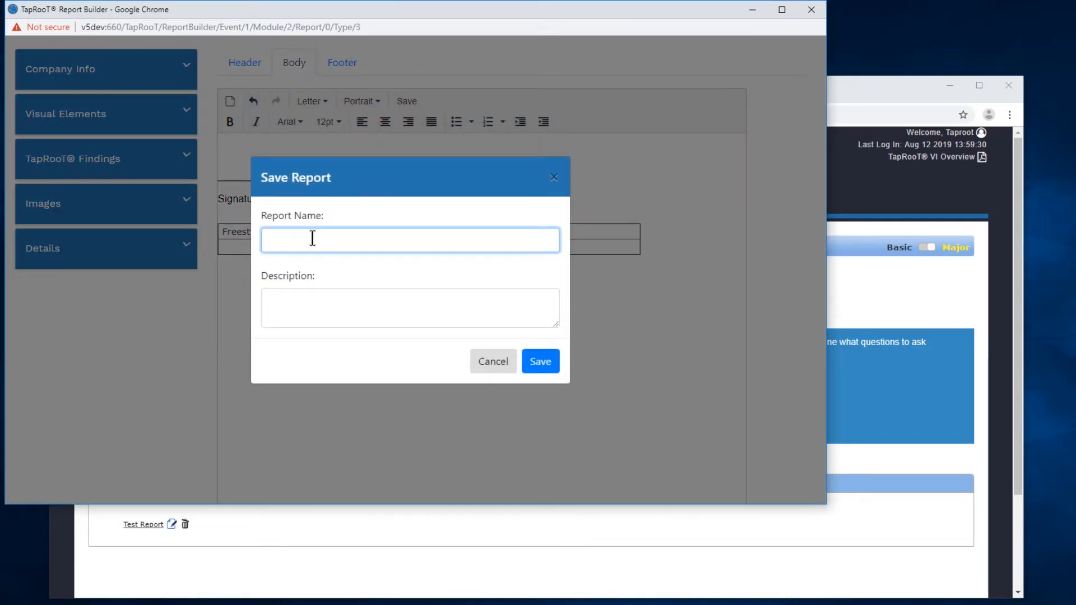
{"action": "type", "text": "Test Report"}
{"action": "left_click", "coordinate": [551, 360]}
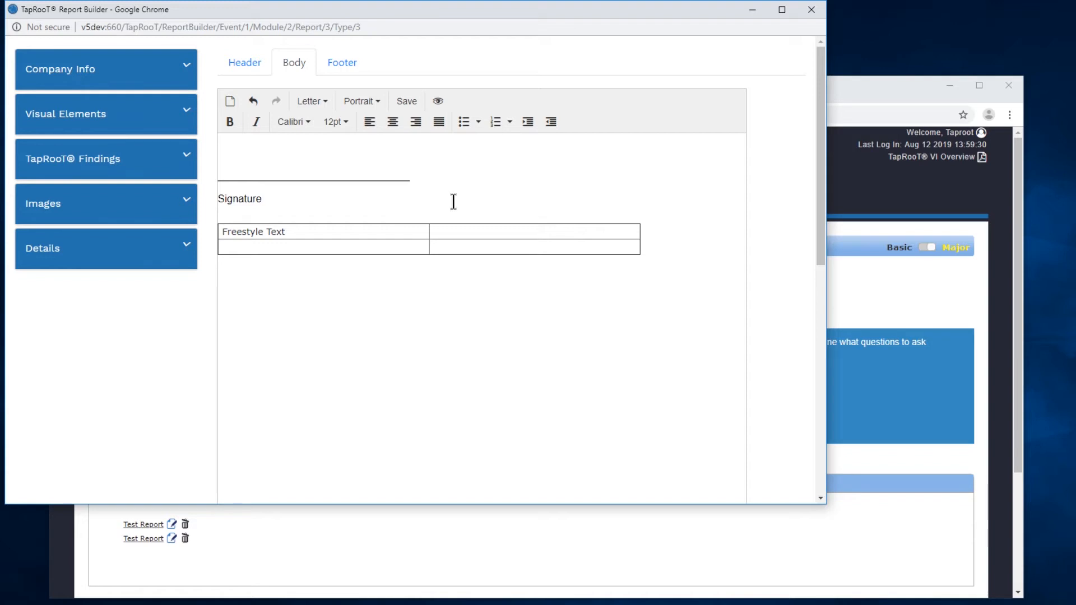
{"action": "left_click", "coordinate": [440, 105]}
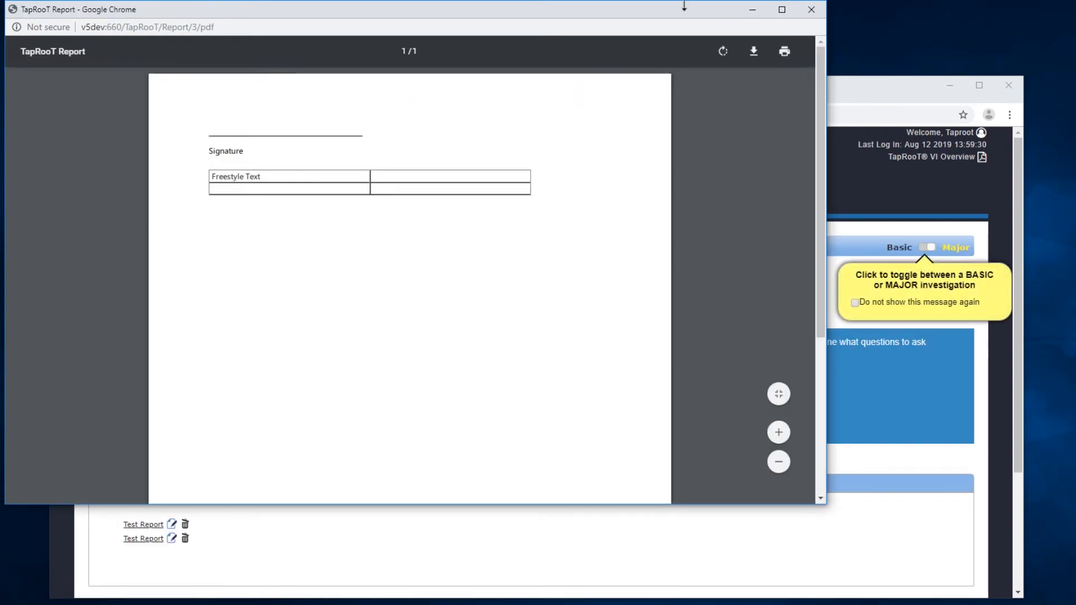
{"action": "left_click", "coordinate": [804, 11]}
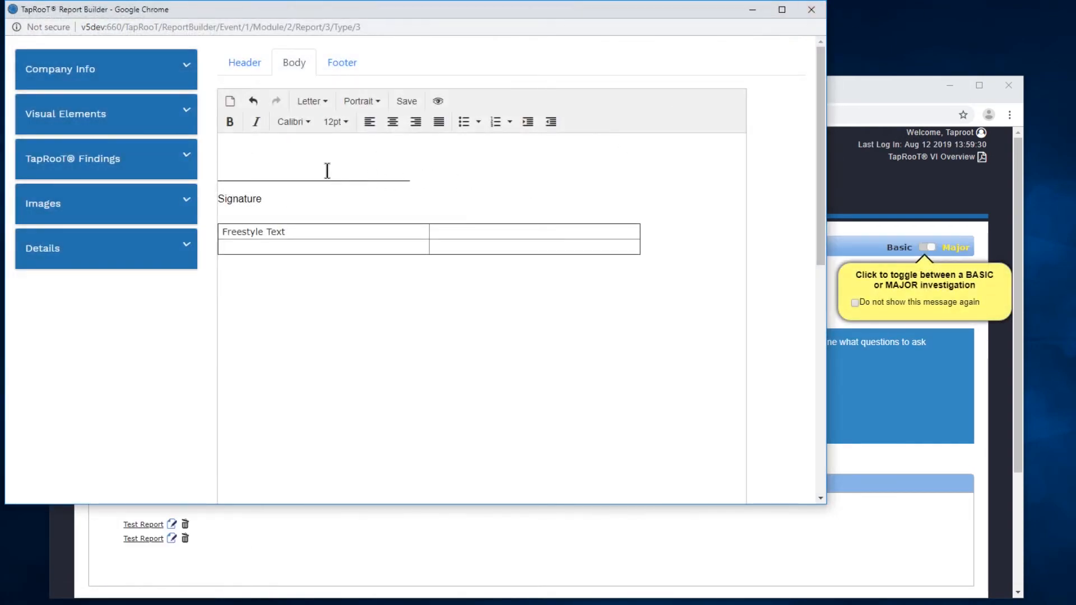
- Add the Company Name element at the top of the report body, above the signature line
{"action": "left_click", "coordinate": [271, 160]}
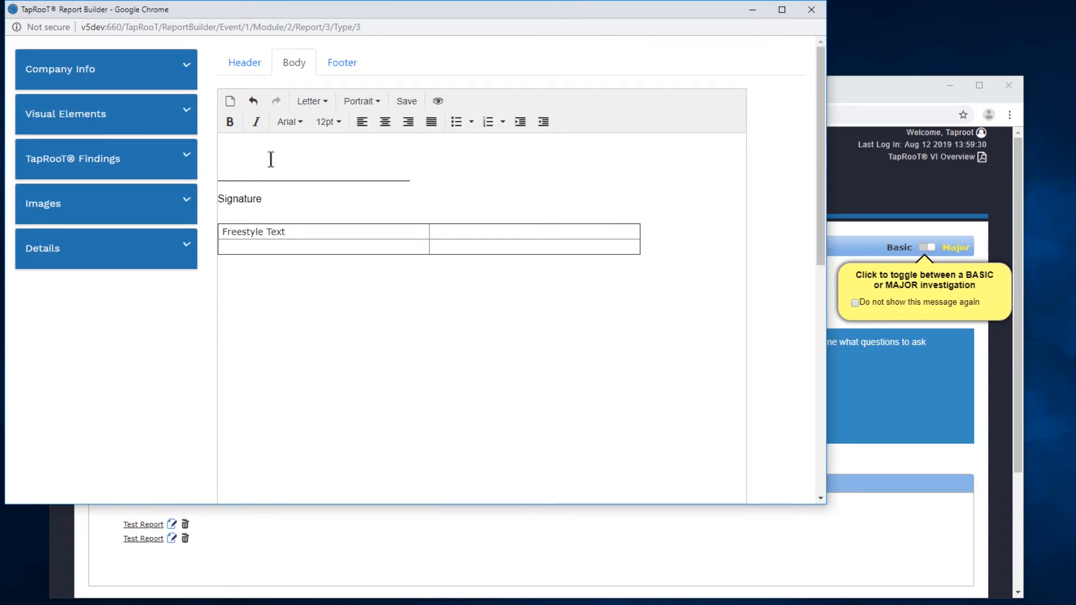
{"action": "left_click", "coordinate": [187, 69]}
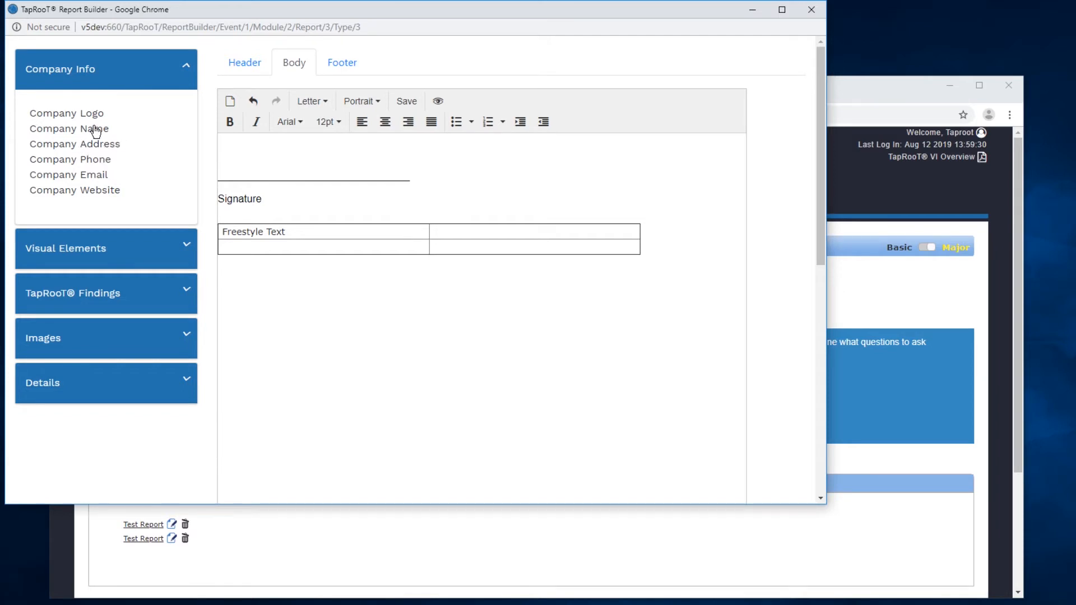
{"action": "left_click_drag", "start_coordinate": [89, 133], "coordinate": [279, 147]}
{"action": "left_click", "coordinate": [270, 143]}
{"action": "left_click", "coordinate": [186, 69]}
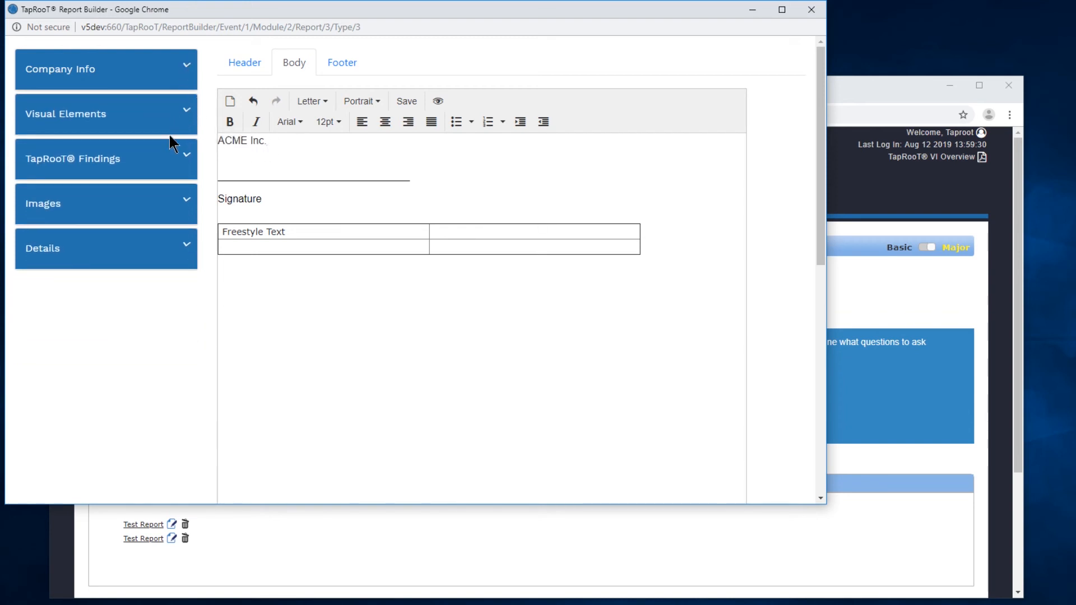